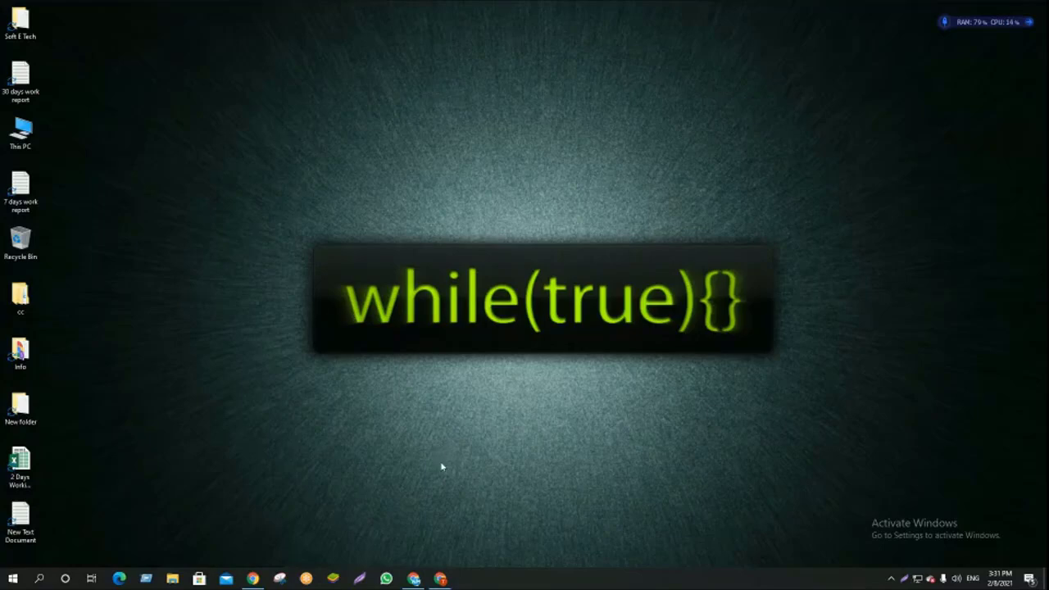
Step: Switch to the Chrome browser, search Google for "payoneer login", and open the sign-in from the official Payoneer site
{"action": "left_click", "coordinate": [414, 578]}
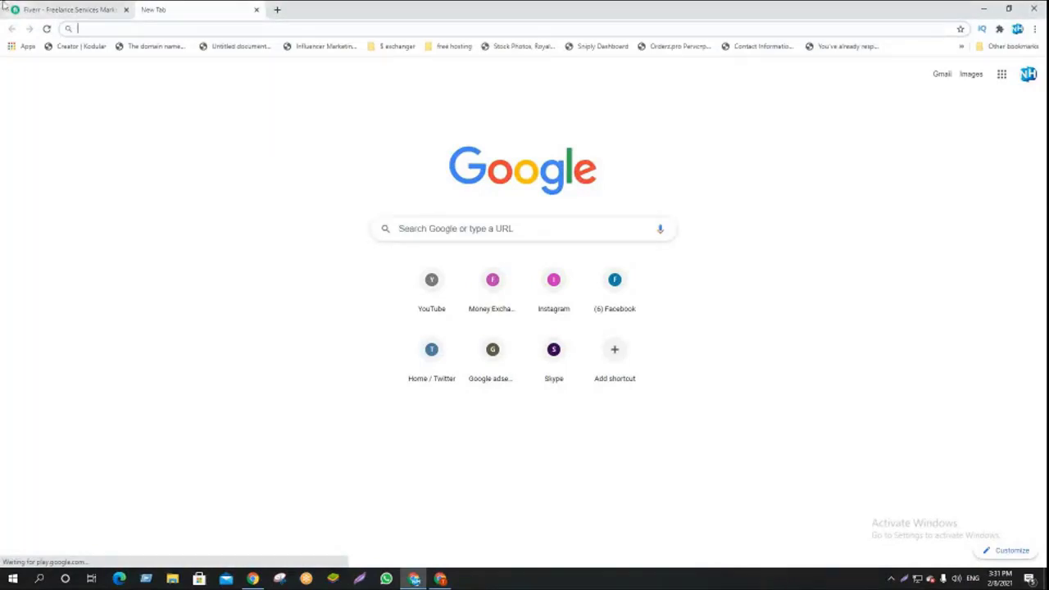
{"action": "left_click", "coordinate": [139, 29]}
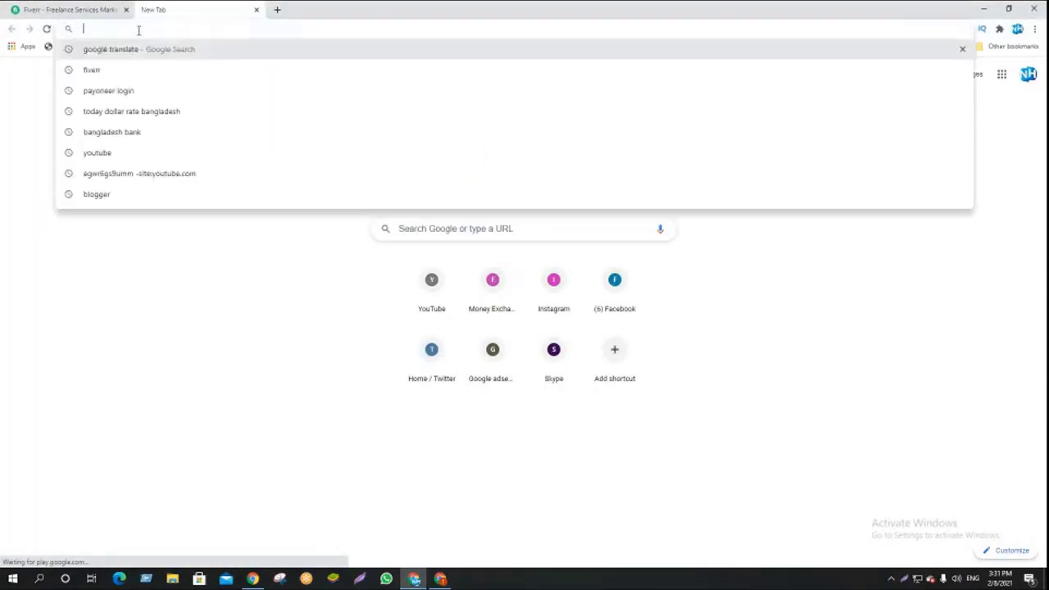
{"action": "type", "text": "payo"}
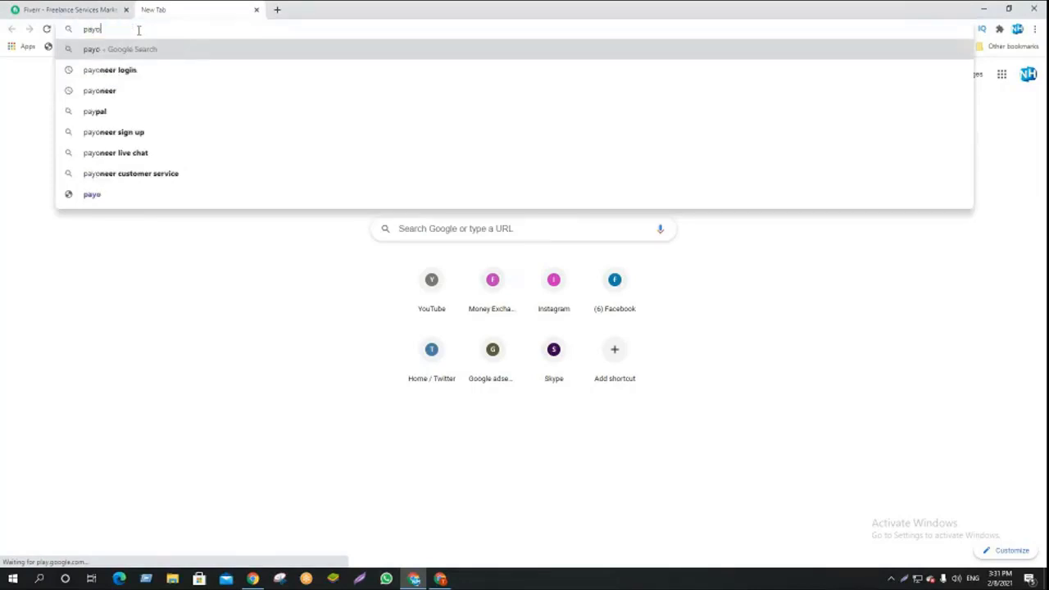
{"action": "left_click", "coordinate": [115, 70]}
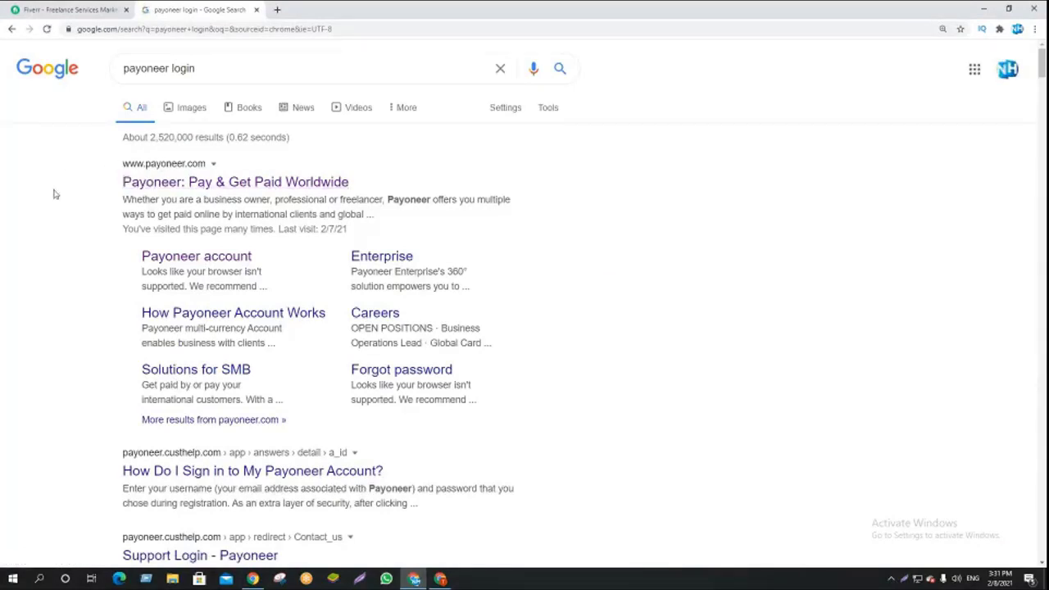
{"action": "key", "text": "ctrl+plus"}
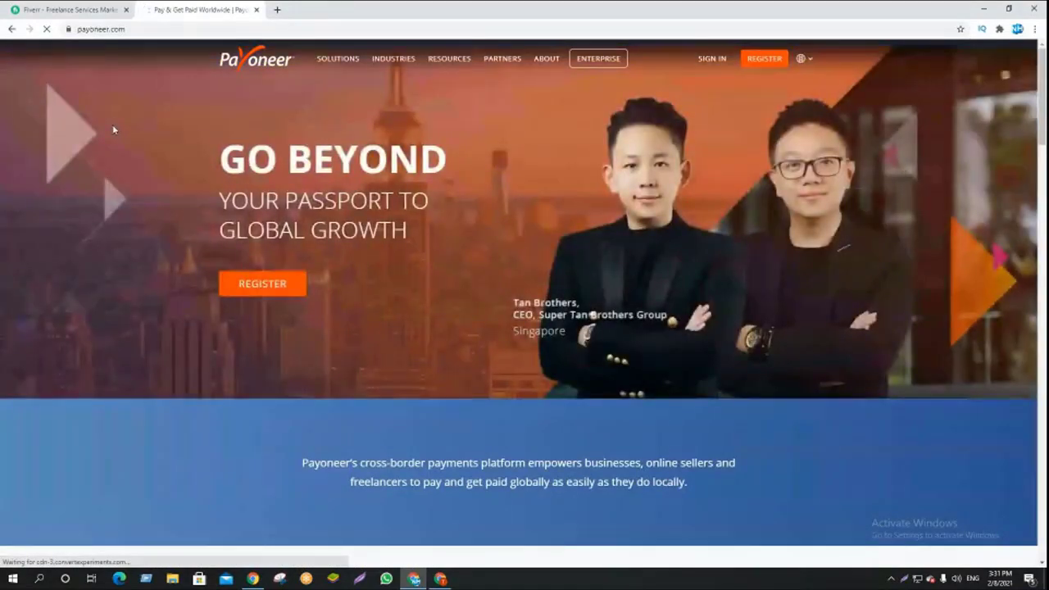
{"action": "left_click", "coordinate": [707, 60]}
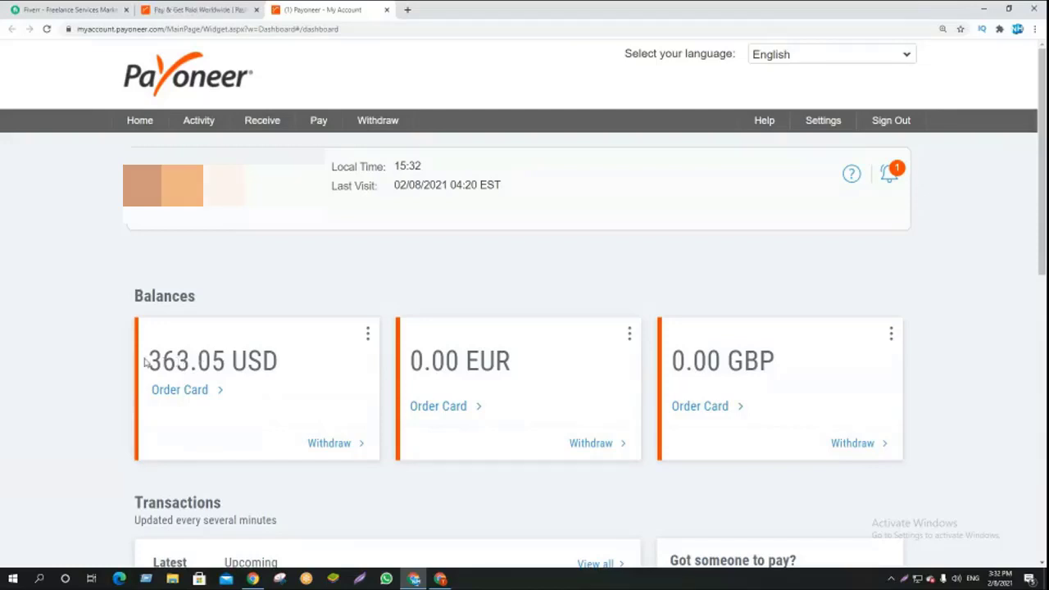
Step: Review the USD balance and the latest transactions on the Payoneer account dashboard
{"action": "left_click_drag", "start_coordinate": [149, 360], "coordinate": [262, 365]}
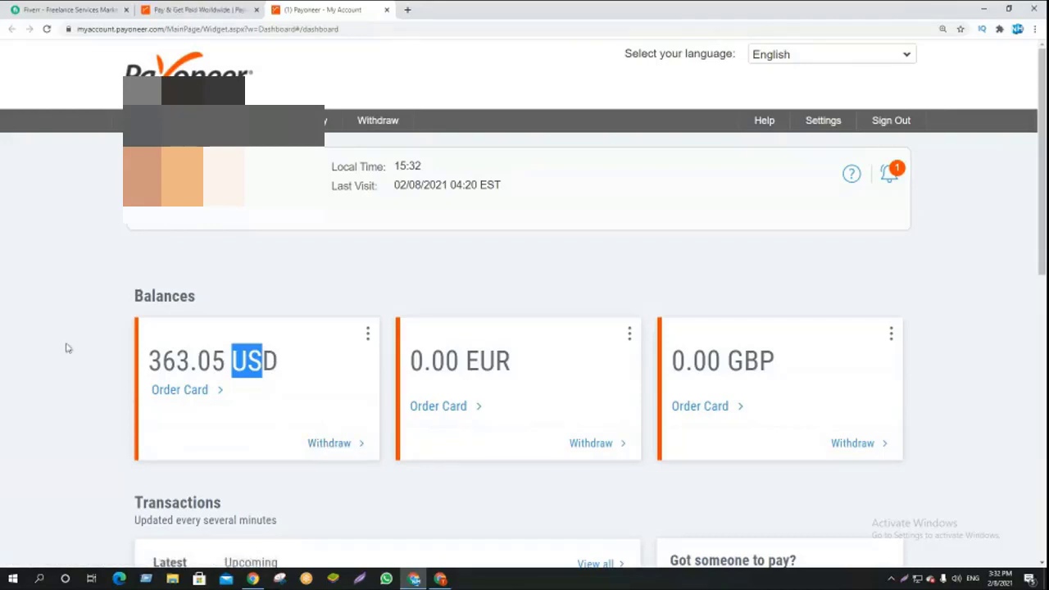
{"action": "scroll", "coordinate": [68, 348], "scroll_direction": "down", "scroll_amount": 1}
{"action": "scroll", "coordinate": [68, 348], "scroll_direction": "down", "scroll_amount": 2}
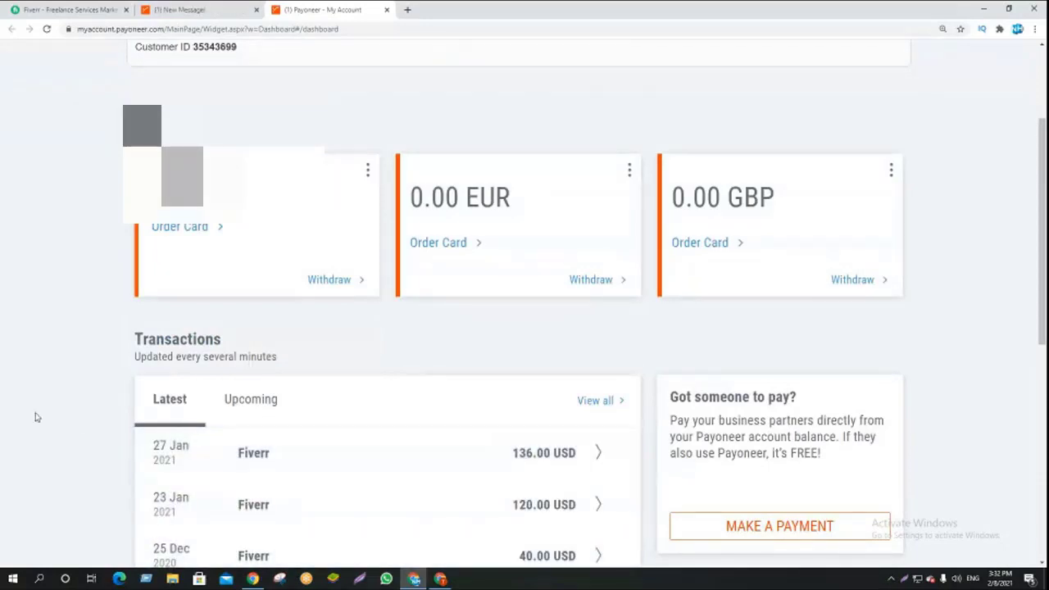
{"action": "scroll", "coordinate": [35, 417], "scroll_direction": "up", "scroll_amount": 3}
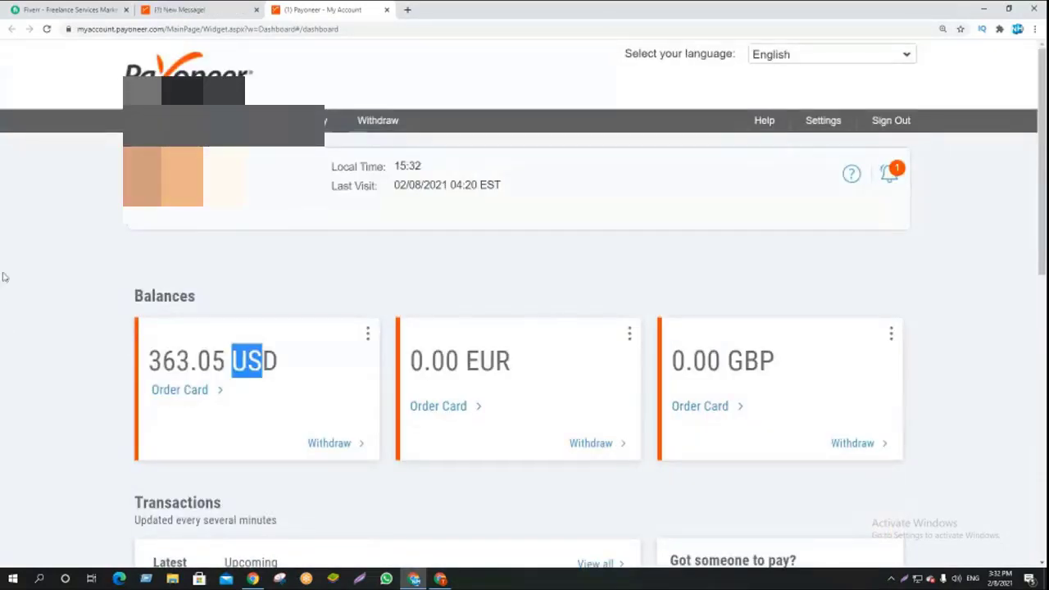
Step: Open the bank withdrawal form for the USD balance and bring the withdrawal details into view
{"action": "mouse_move", "coordinate": [363, 120]}
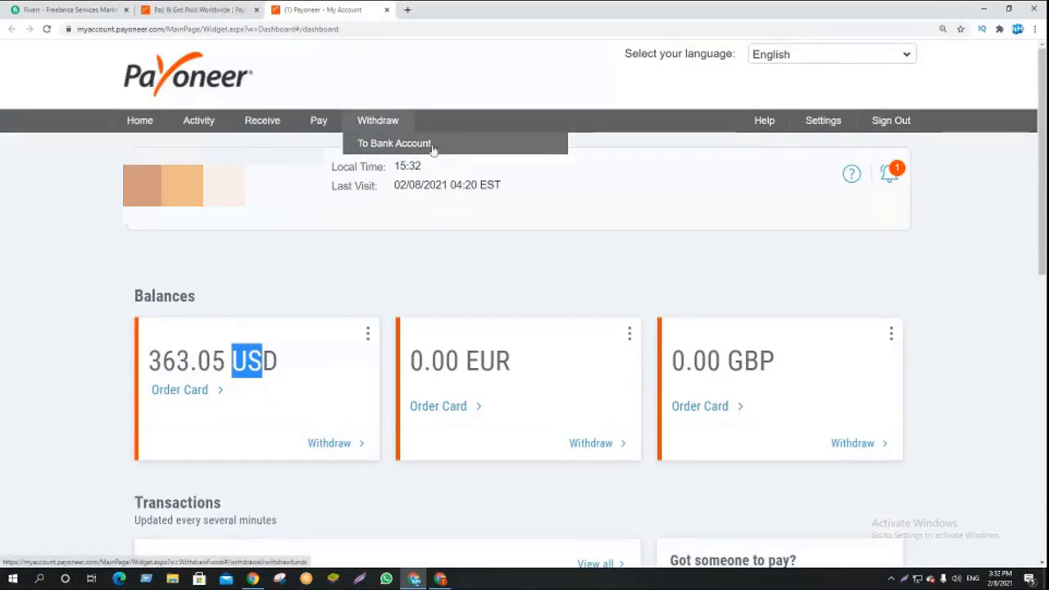
{"action": "left_click", "coordinate": [12, 304]}
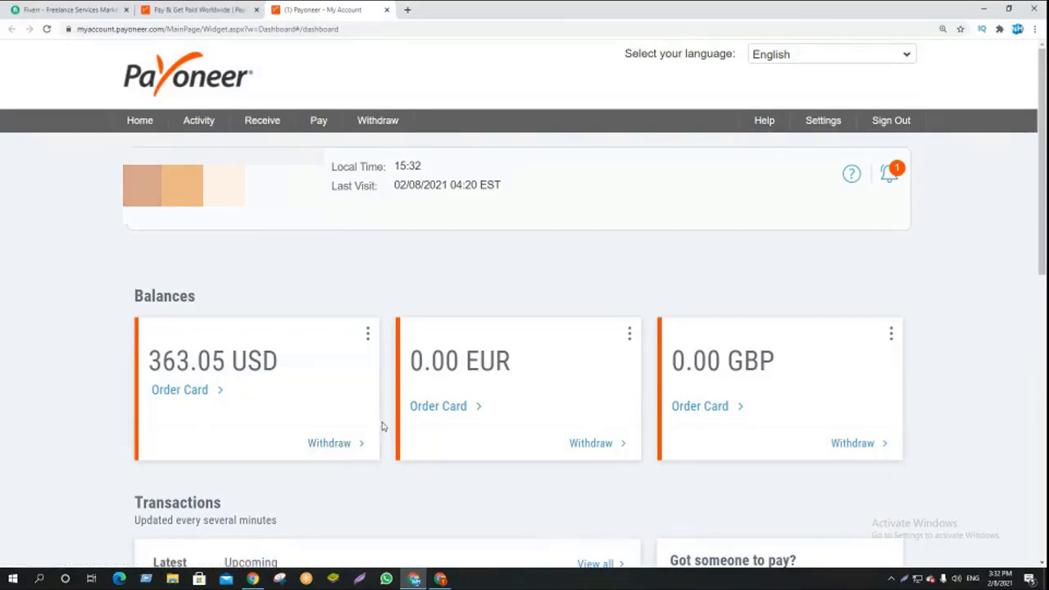
{"action": "left_click", "coordinate": [318, 443]}
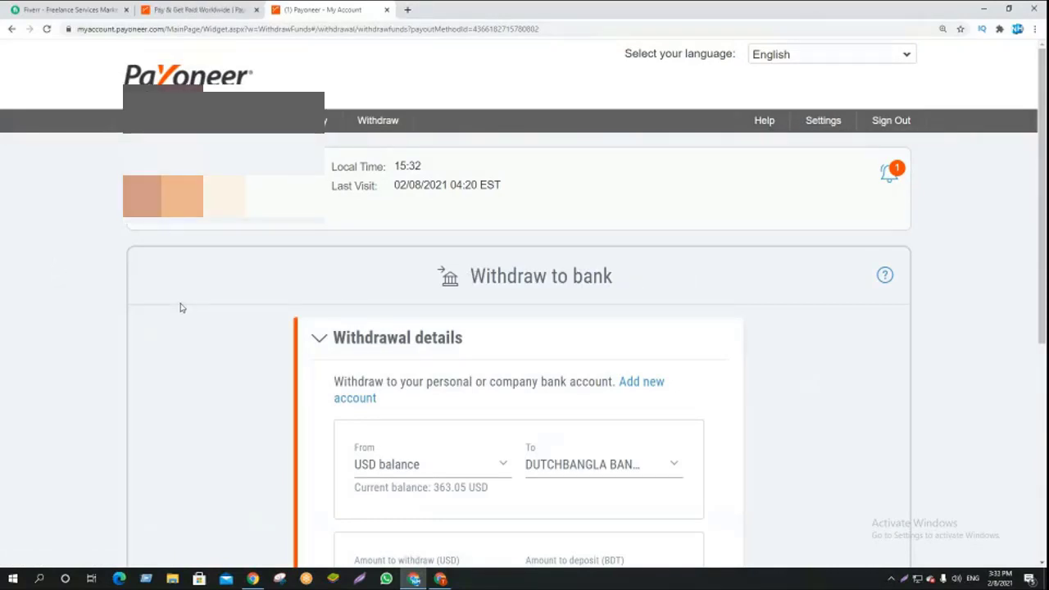
{"action": "scroll", "coordinate": [182, 305], "scroll_direction": "down", "scroll_amount": 1}
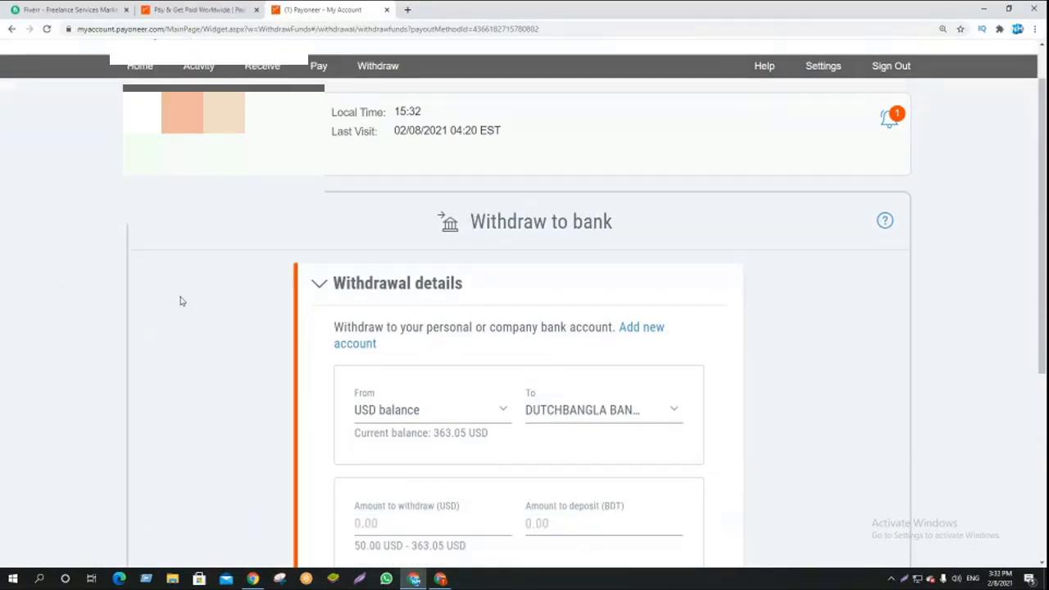
{"action": "scroll", "coordinate": [182, 301], "scroll_direction": "down", "scroll_amount": 2}
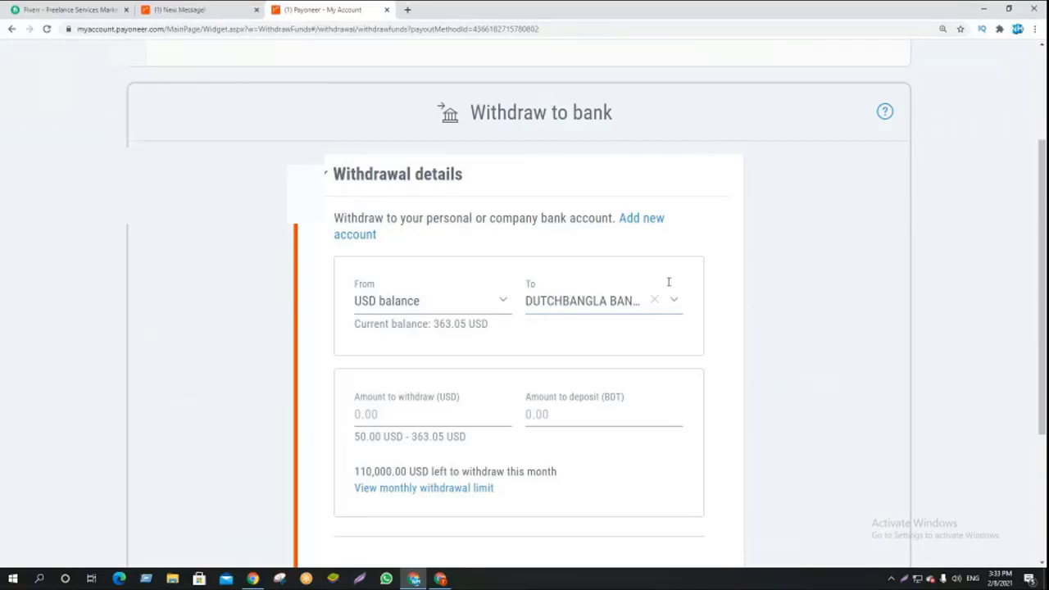
Step: Check the allowed withdrawal range and try 10 USD as the amount to withdraw
{"action": "triple_click", "coordinate": [365, 439]}
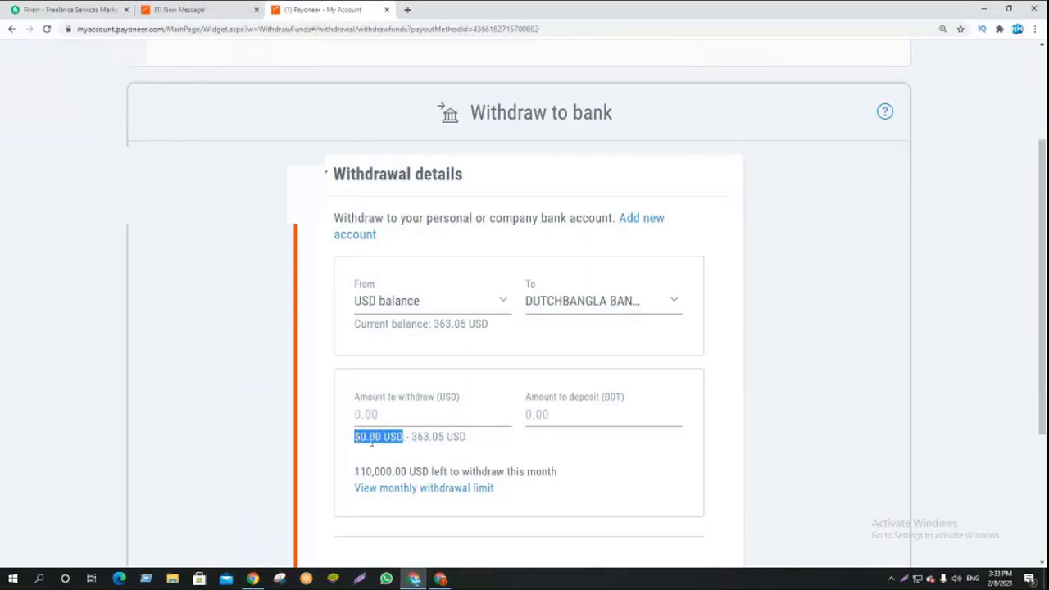
{"action": "left_click", "coordinate": [371, 441]}
{"action": "left_click", "coordinate": [374, 417]}
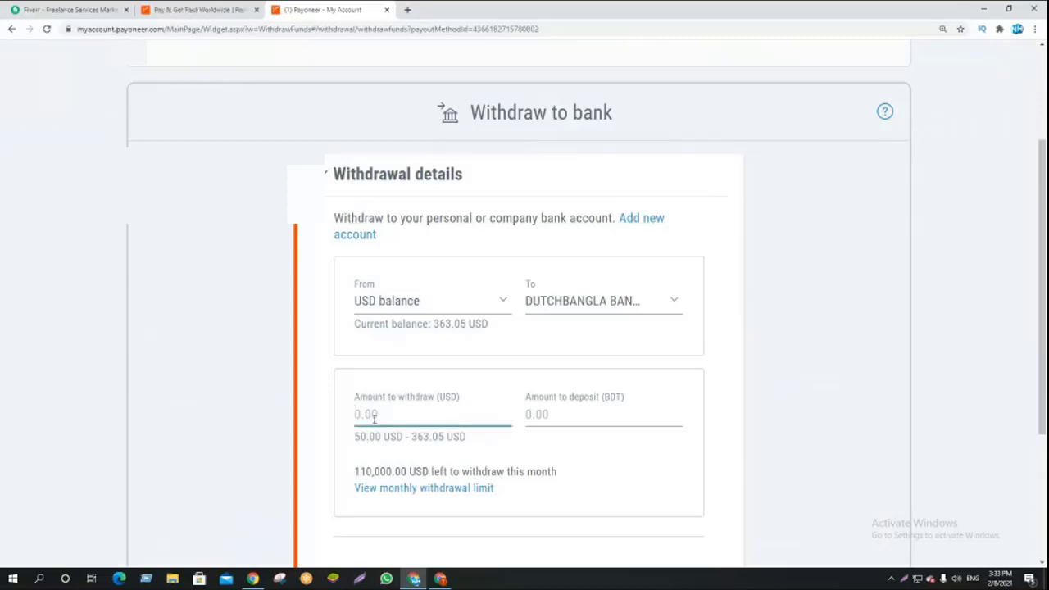
{"action": "type", "text": "10"}
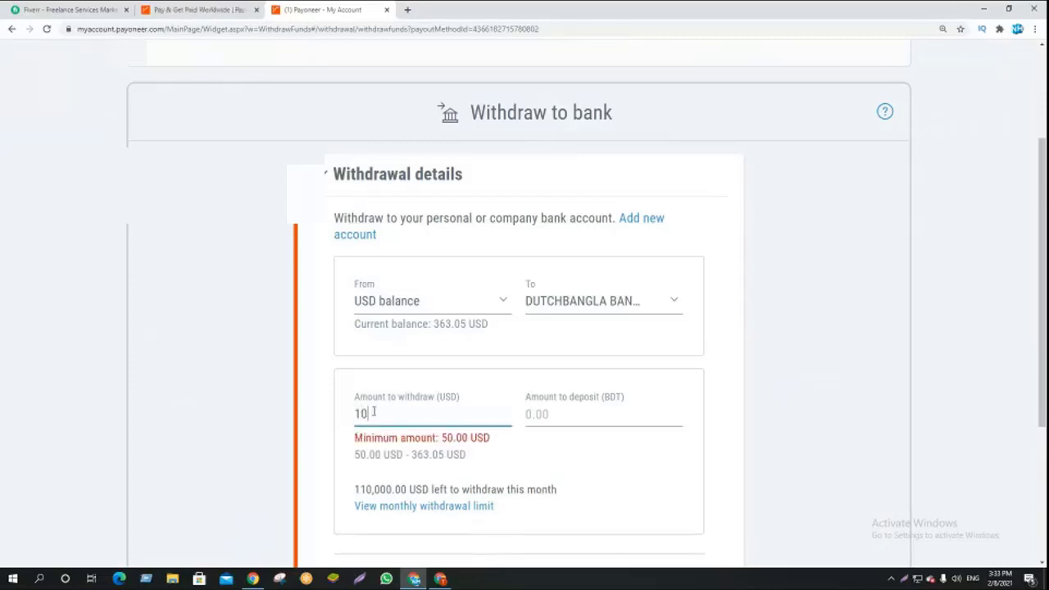
{"action": "left_click", "coordinate": [326, 439]}
{"action": "left_click_drag", "start_coordinate": [356, 438], "coordinate": [472, 442]}
{"action": "left_click", "coordinate": [455, 439]}
Step: Change the amount to withdraw to 50 USD
{"action": "left_click", "coordinate": [385, 407]}
{"action": "key", "text": "BackSpace"}
{"action": "key", "text": "BackSpace"}
{"action": "type", "text": "50"}
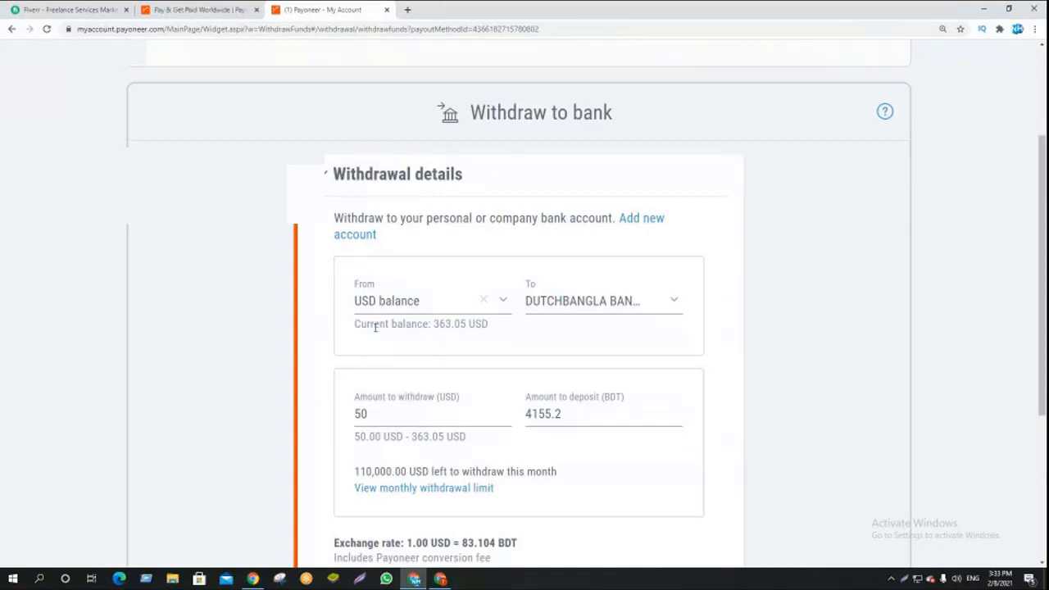
Step: Check the current USD balance and replace the amount to withdraw with 363 USD
{"action": "left_click_drag", "start_coordinate": [357, 324], "coordinate": [451, 328]}
{"action": "left_click_drag", "start_coordinate": [373, 413], "coordinate": [330, 420]}
{"action": "key", "text": "BackSpace"}
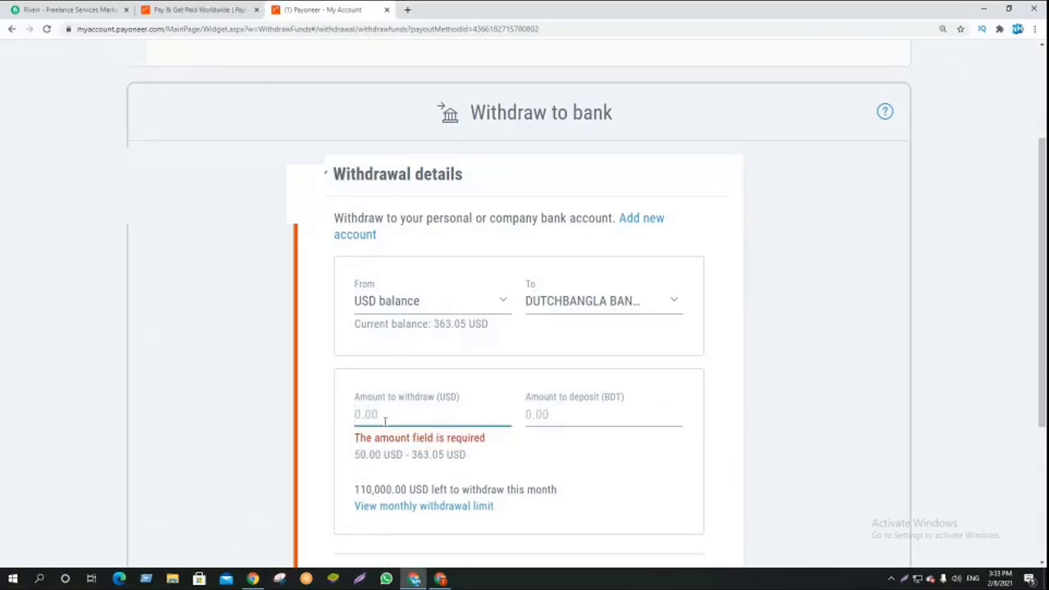
{"action": "type", "text": "363"}
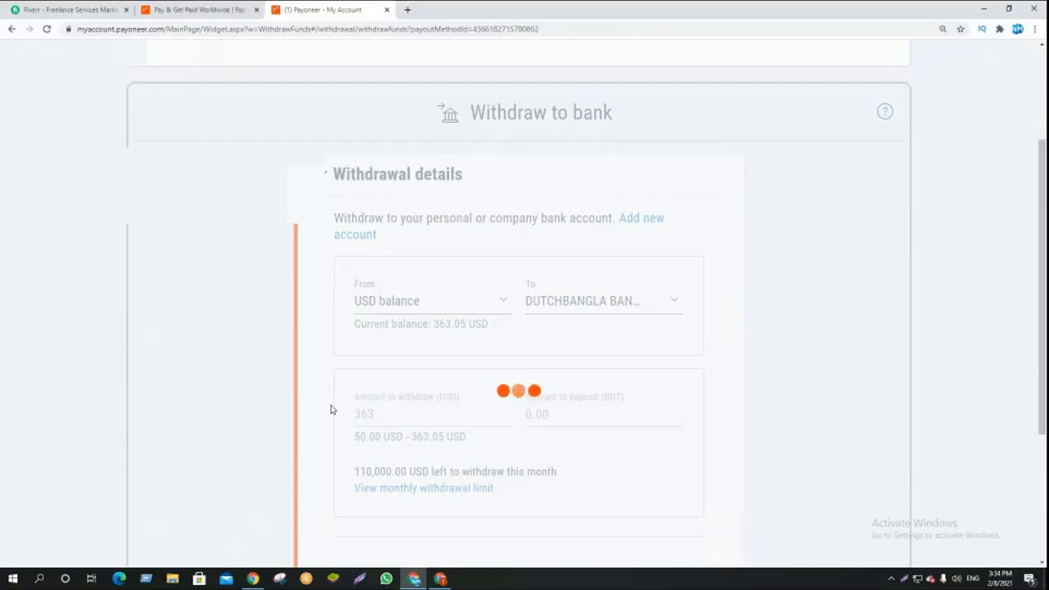
{"action": "scroll", "coordinate": [325, 365], "scroll_direction": "down", "scroll_amount": 1}
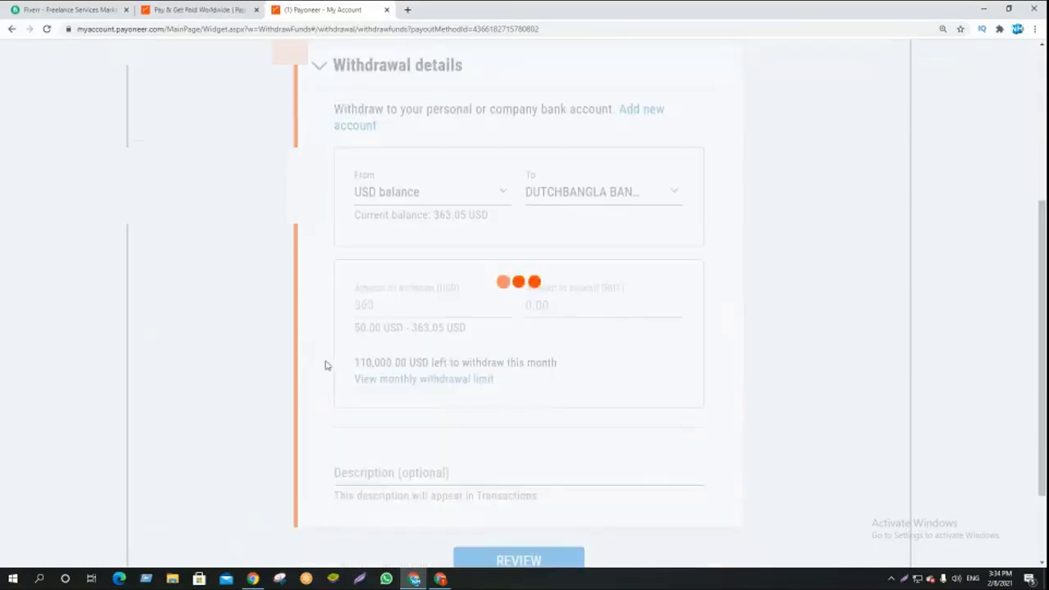
{"action": "scroll", "coordinate": [325, 365], "scroll_direction": "up", "scroll_amount": 1}
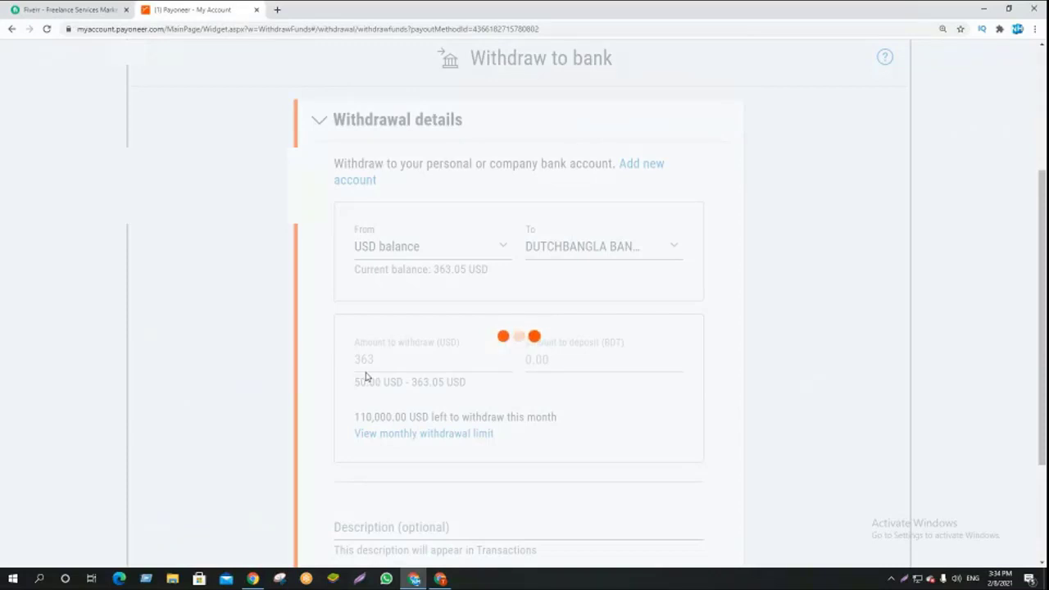
Step: Reload the withdrawal page and enter 363 USD as the amount to withdraw
{"action": "left_click", "coordinate": [46, 29]}
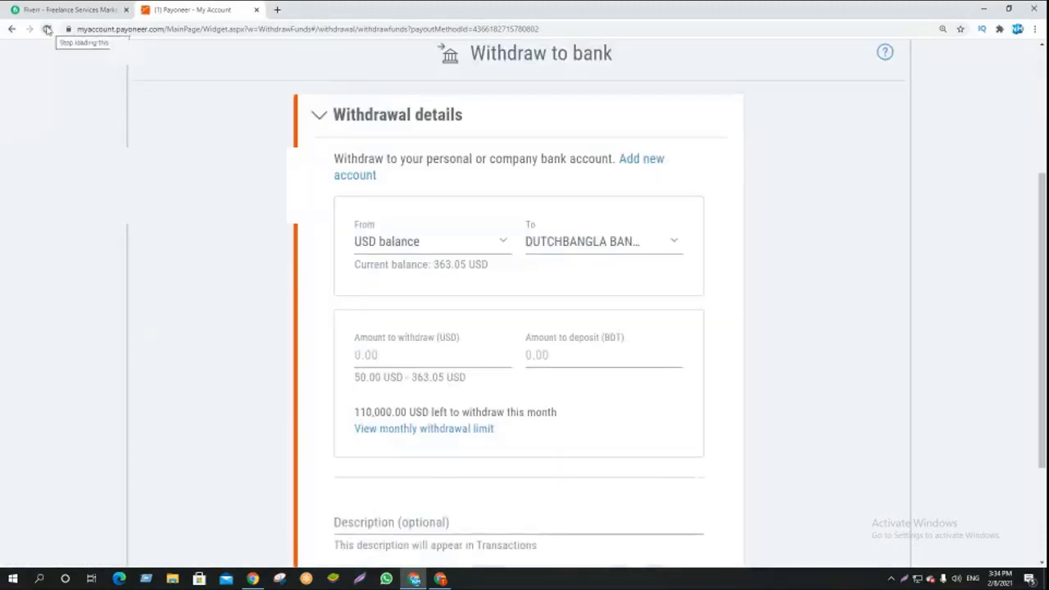
{"action": "left_click", "coordinate": [377, 354]}
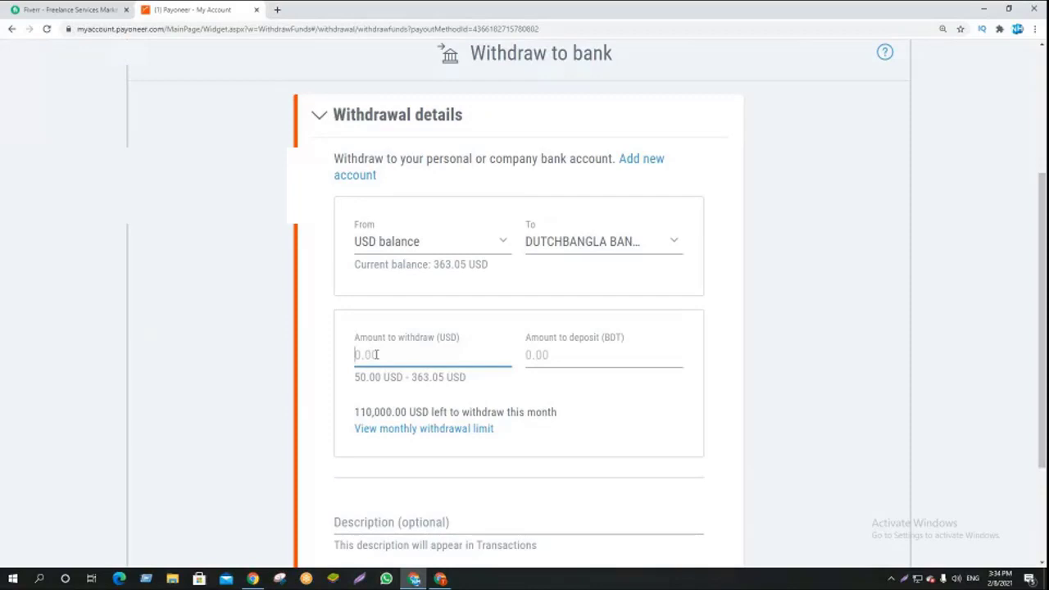
{"action": "type", "text": "363"}
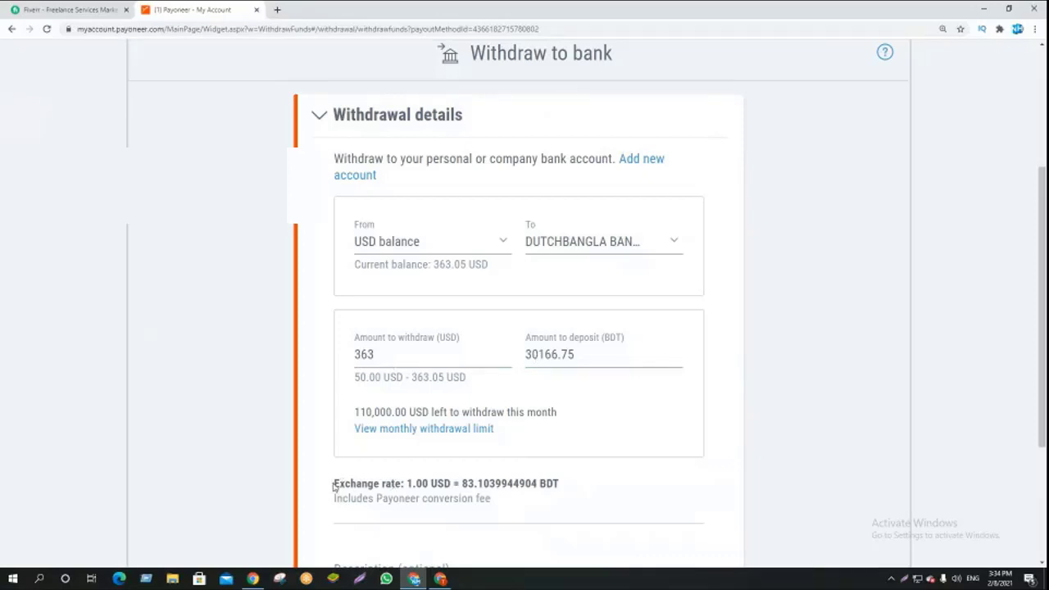
Step: Examine the USD to BDT exchange rate that Payoneer applies to this withdrawal
{"action": "left_click_drag", "start_coordinate": [333, 484], "coordinate": [406, 484]}
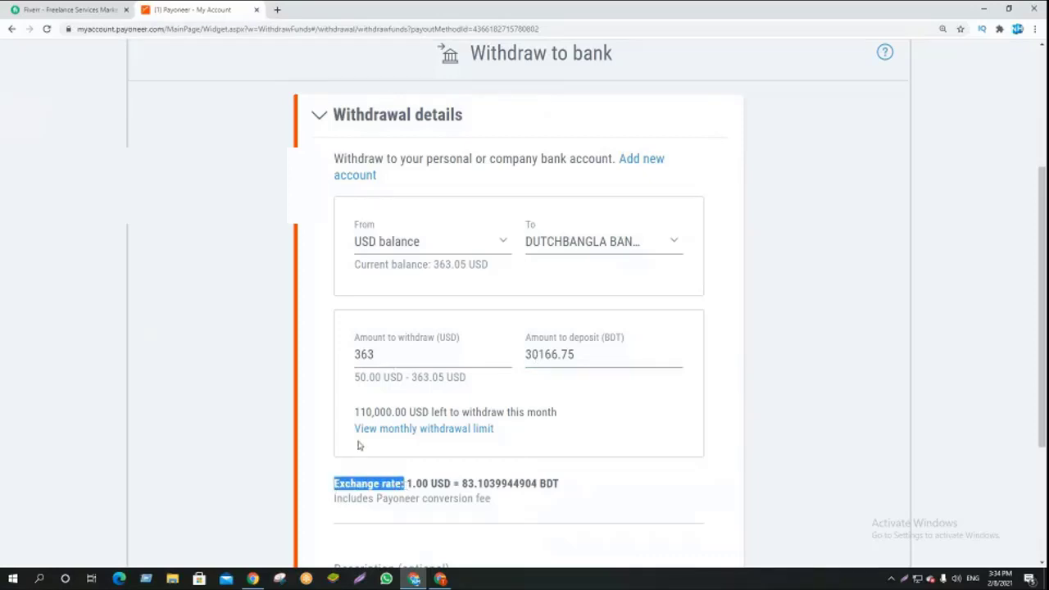
{"action": "left_click", "coordinate": [333, 417]}
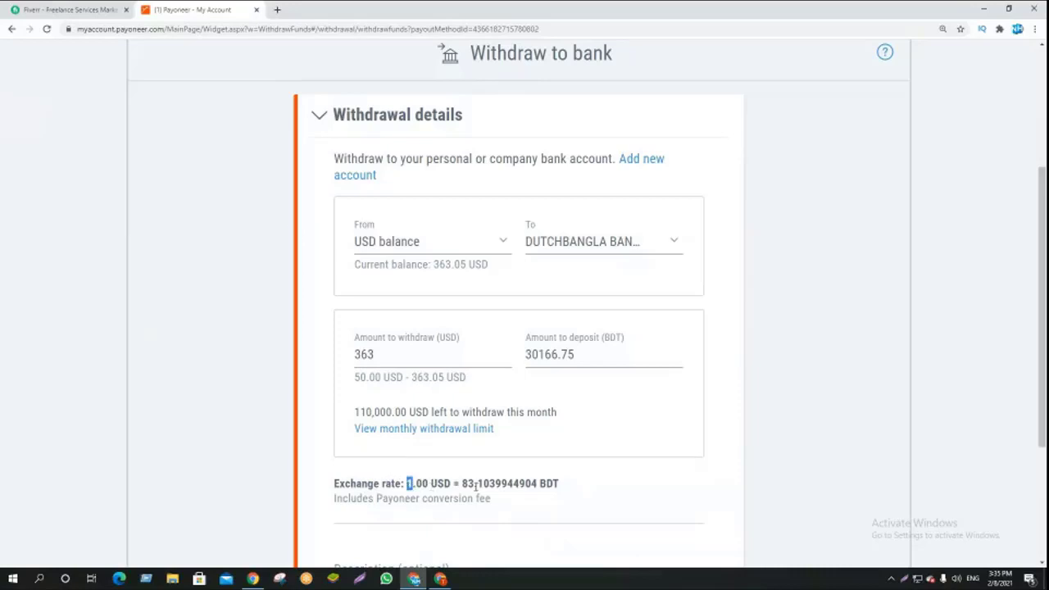
{"action": "left_click_drag", "start_coordinate": [474, 484], "coordinate": [452, 484]}
{"action": "left_click", "coordinate": [467, 486]}
{"action": "left_click_drag", "start_coordinate": [474, 486], "coordinate": [462, 485]}
Step: Search Google in a new tab for "today dollar rate bangladesh" and check the USD to taka rate
{"action": "left_click", "coordinate": [279, 10]}
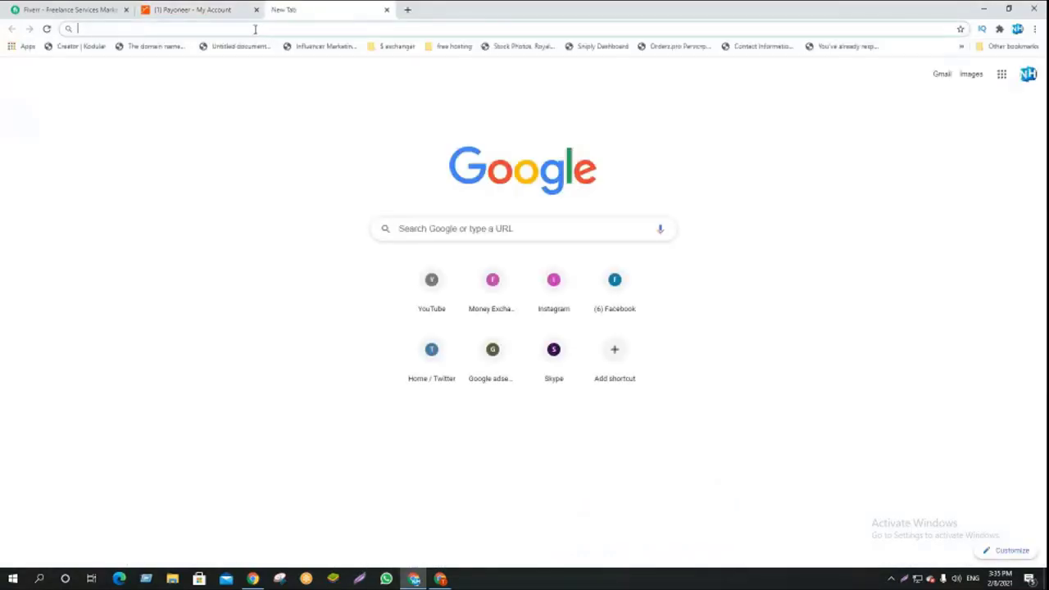
{"action": "left_click", "coordinate": [254, 28]}
{"action": "type", "text": "t"}
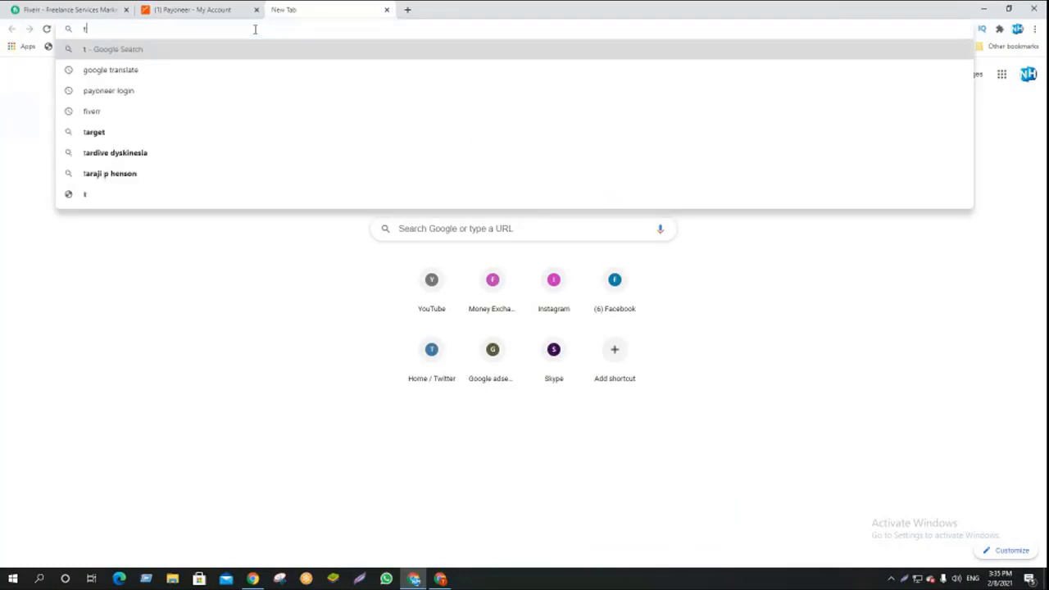
{"action": "type", "text": "oday"}
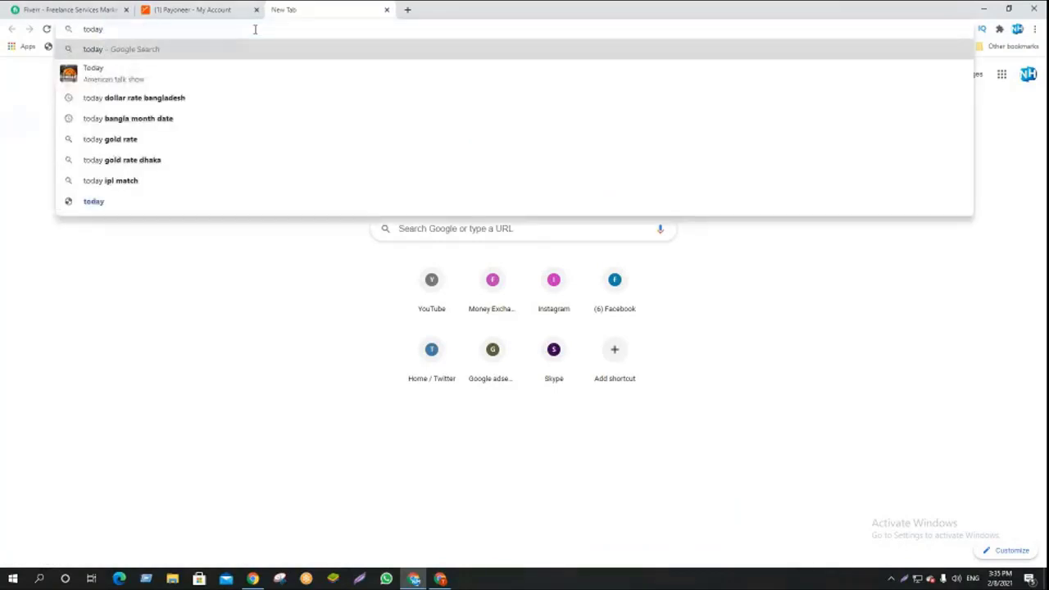
{"action": "key", "text": "Down"}
{"action": "key", "text": "Down"}
{"action": "key", "text": "Return"}
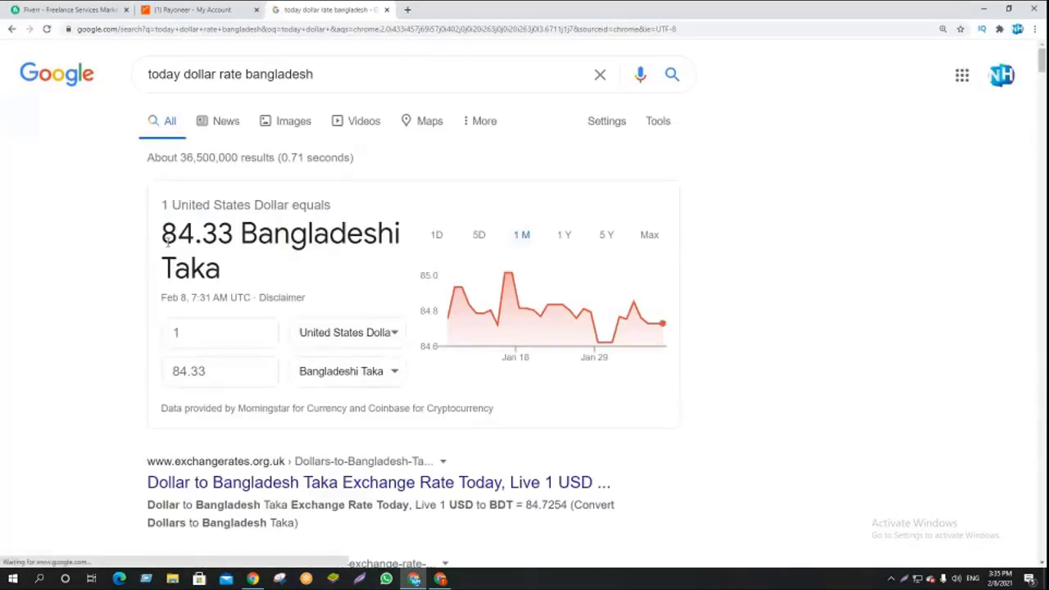
{"action": "left_click_drag", "start_coordinate": [162, 234], "coordinate": [195, 234]}
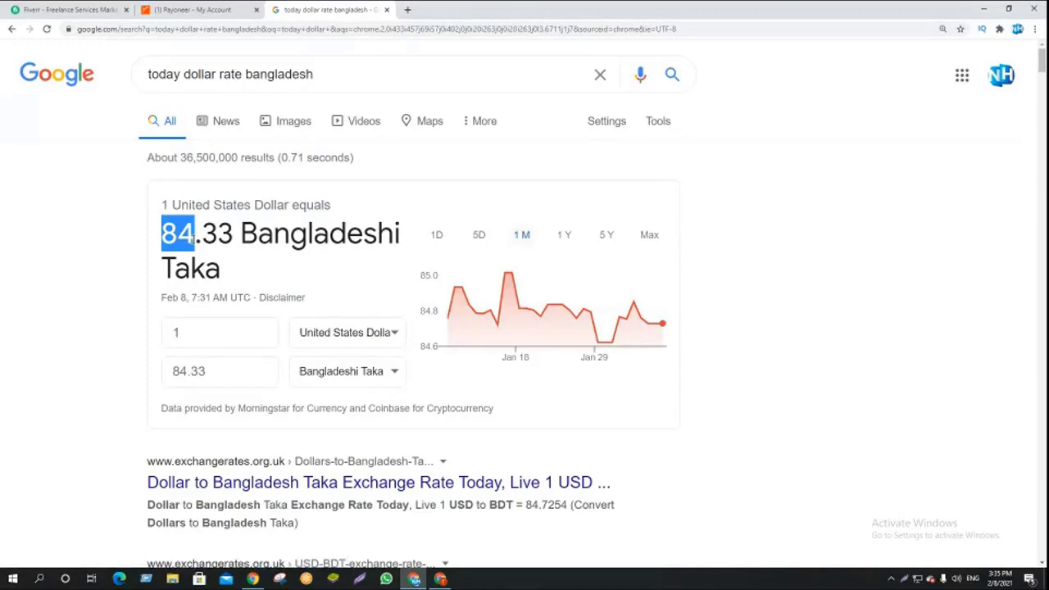
Step: Open the Bangladesh Bank Exchange Rates search result in a separate tab and bring it to the front
{"action": "scroll", "coordinate": [99, 275], "scroll_direction": "down", "scroll_amount": 1}
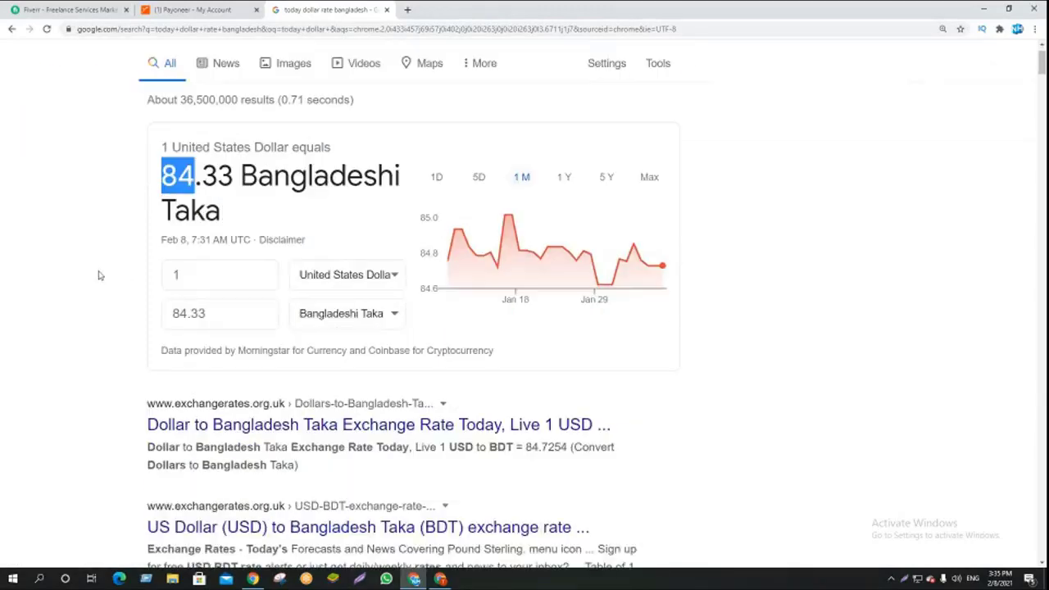
{"action": "scroll", "coordinate": [51, 342], "scroll_direction": "down", "scroll_amount": 3}
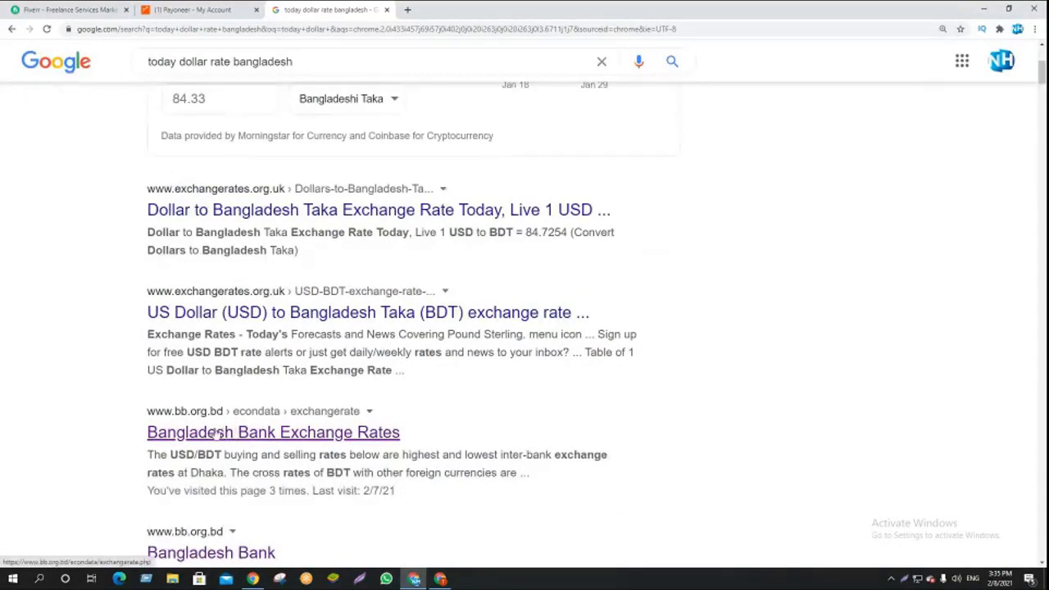
{"action": "middle_click", "coordinate": [217, 434]}
{"action": "left_click", "coordinate": [462, 9]}
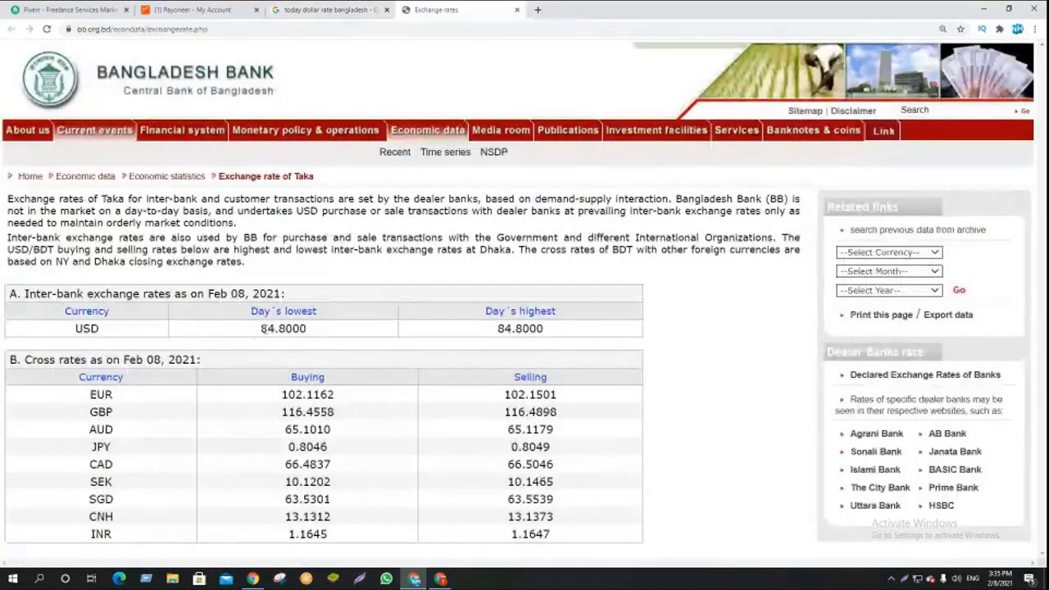
Step: Check the day's lowest and highest inter-bank USD rates on the Bangladesh Bank page and compare them with the rate on Payoneer's withdrawal page
{"action": "left_click_drag", "start_coordinate": [258, 328], "coordinate": [310, 327]}
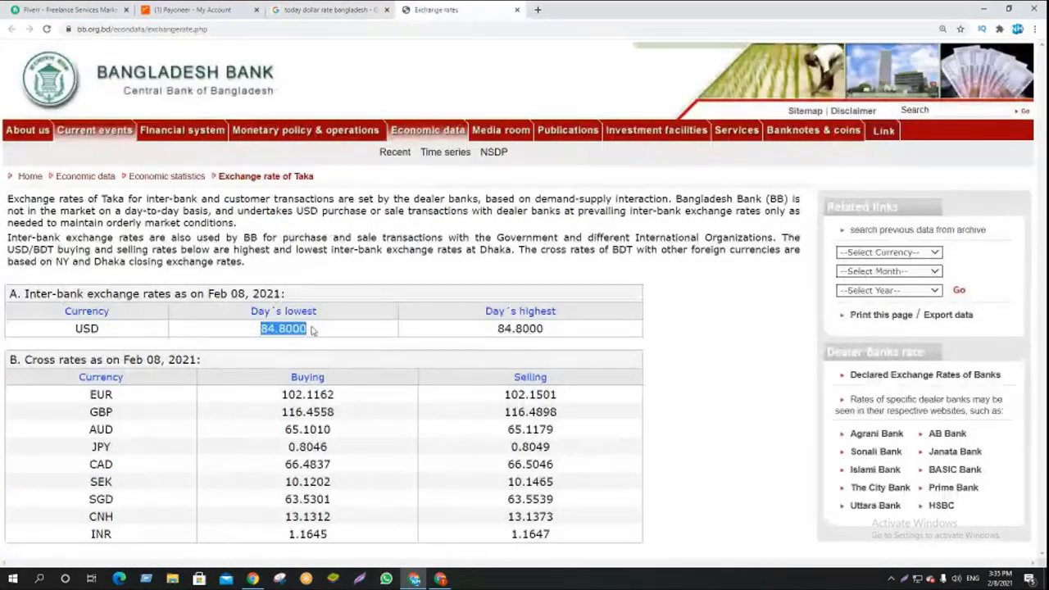
{"action": "left_click", "coordinate": [494, 329]}
{"action": "double_click", "coordinate": [516, 329]}
{"action": "left_click_drag", "start_coordinate": [267, 328], "coordinate": [311, 328]}
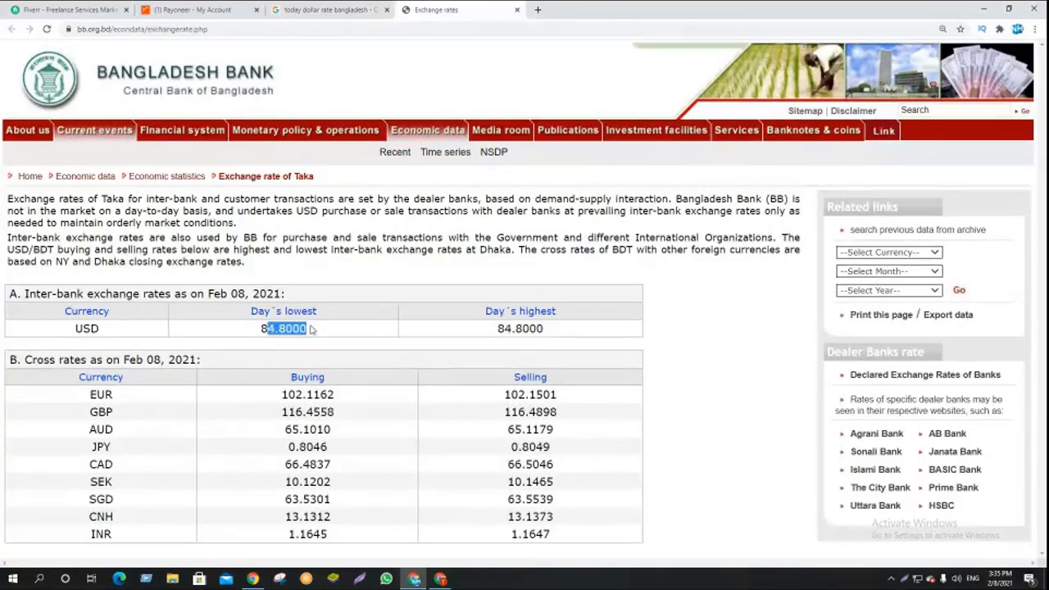
{"action": "left_click", "coordinate": [196, 9]}
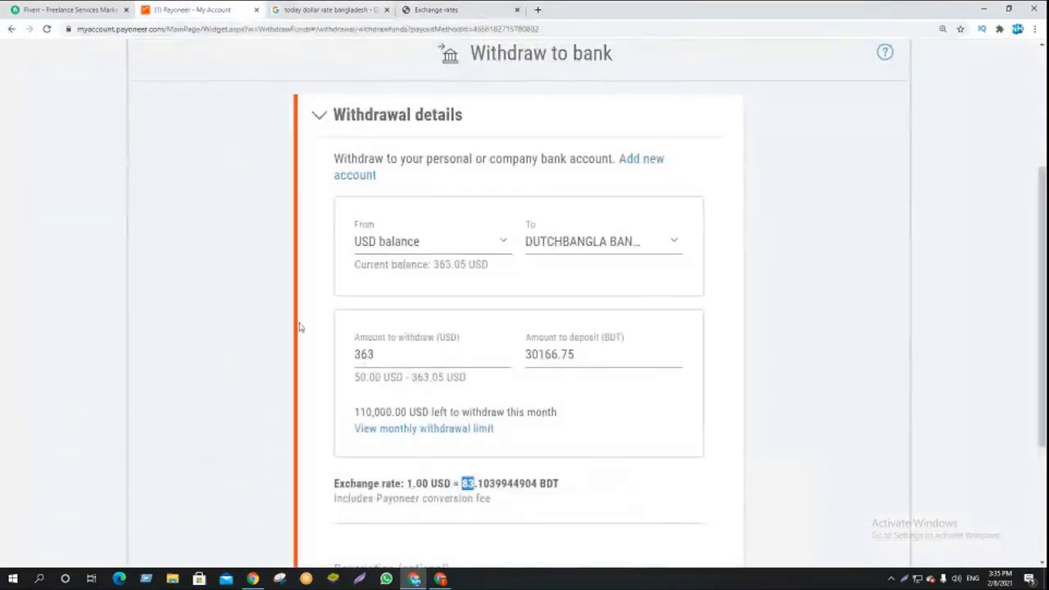
{"action": "left_click", "coordinate": [494, 481]}
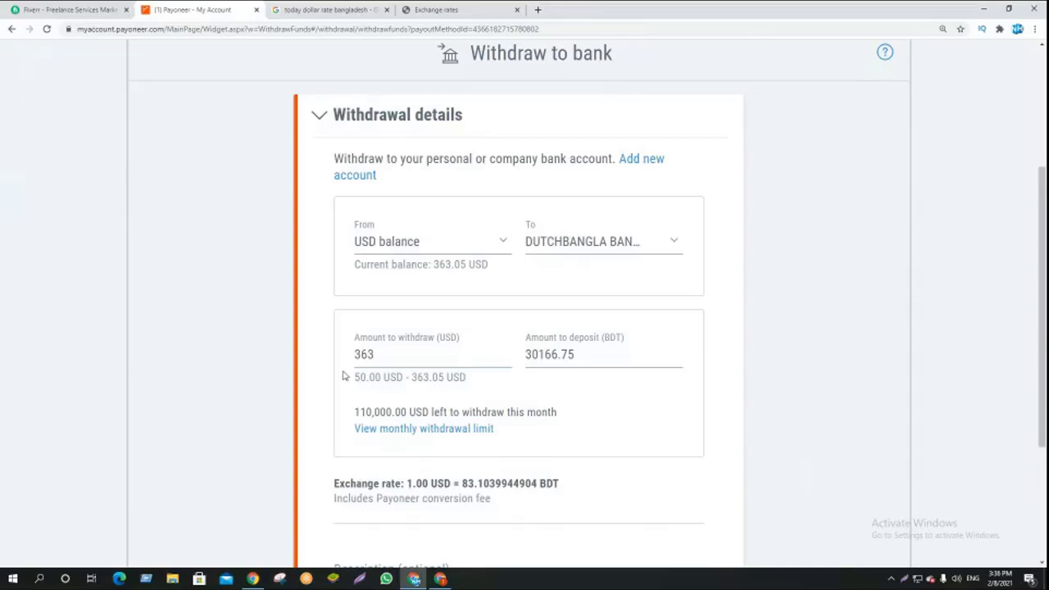
Step: Enter "Freelancing Earning" as the withdrawal description and submit the withdrawal details for review
{"action": "scroll", "coordinate": [345, 374], "scroll_direction": "down", "scroll_amount": 1}
{"action": "scroll", "coordinate": [345, 374], "scroll_direction": "down", "scroll_amount": 1}
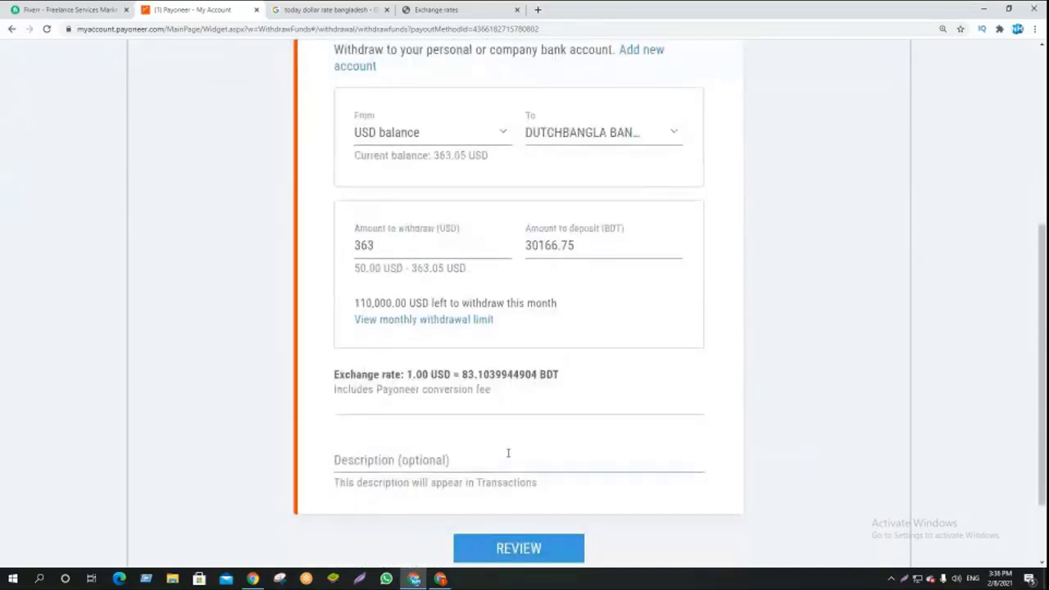
{"action": "left_click", "coordinate": [404, 460]}
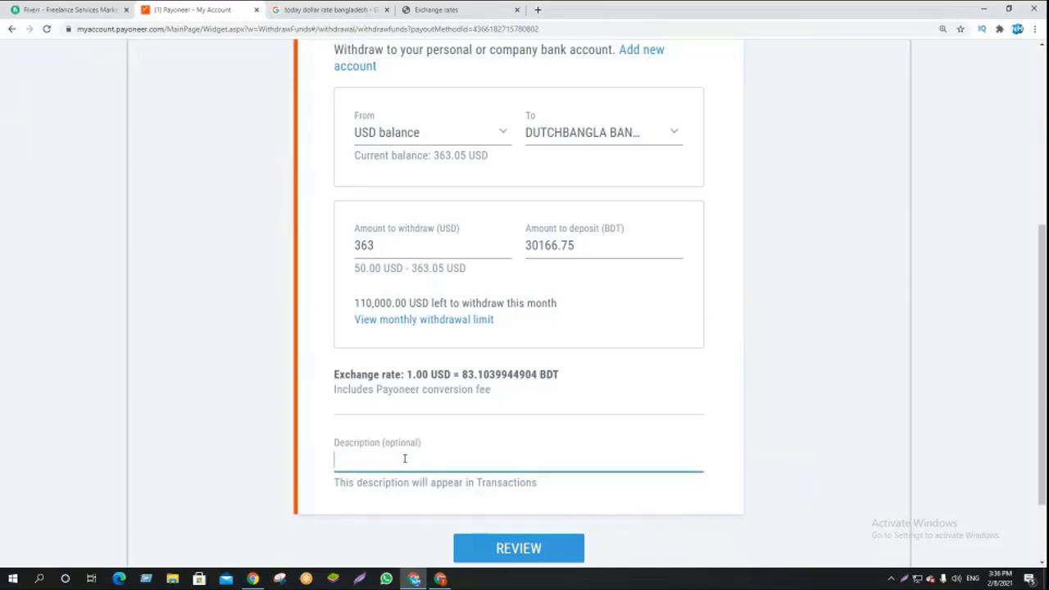
{"action": "type", "text": "Freelancing Earning"}
{"action": "left_click", "coordinate": [322, 444]}
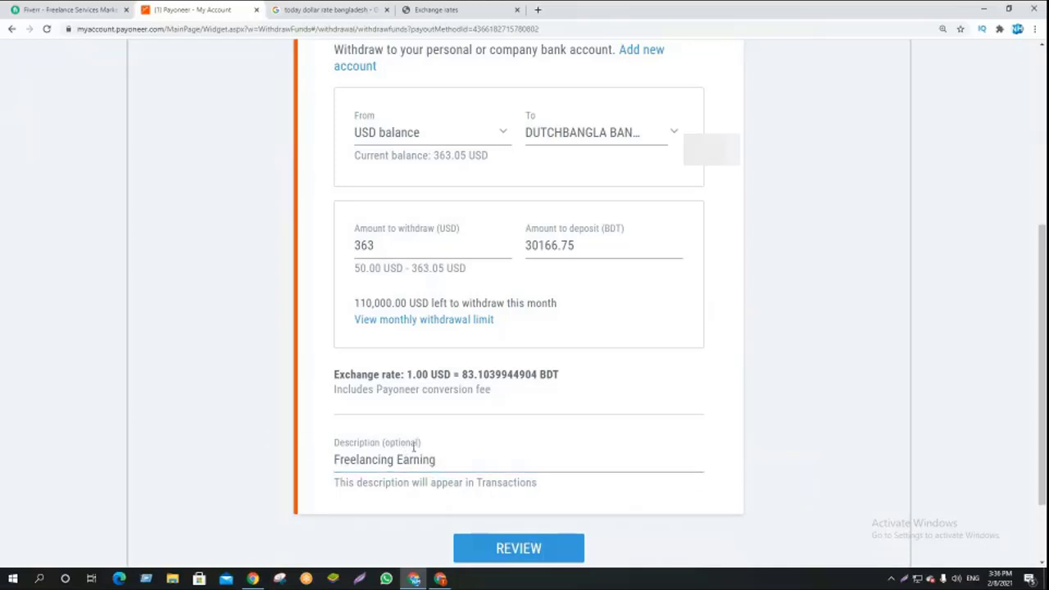
{"action": "scroll", "coordinate": [309, 421], "scroll_direction": "down", "scroll_amount": 1}
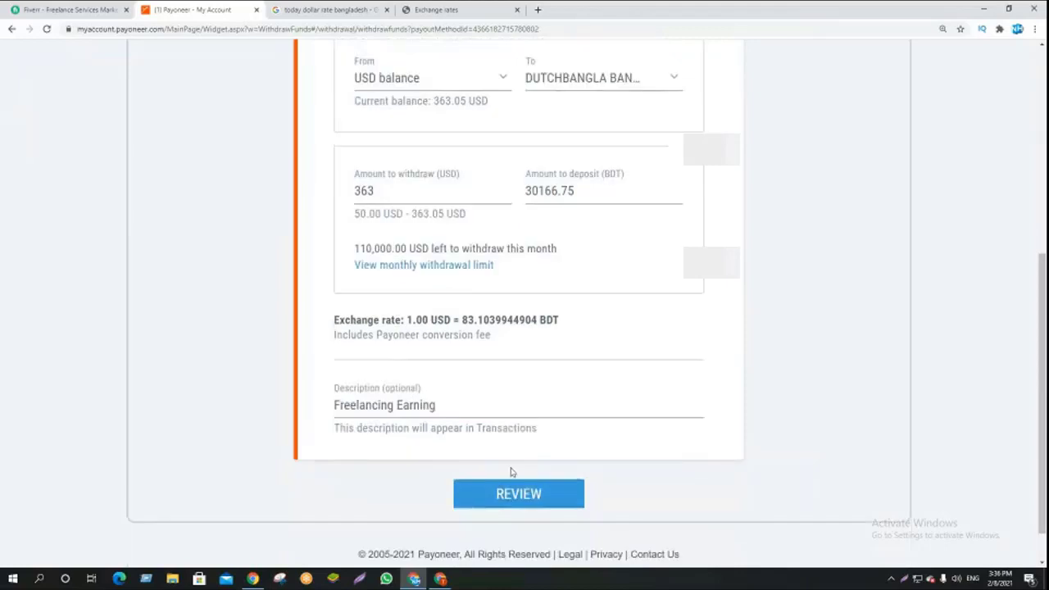
{"action": "left_click", "coordinate": [529, 498]}
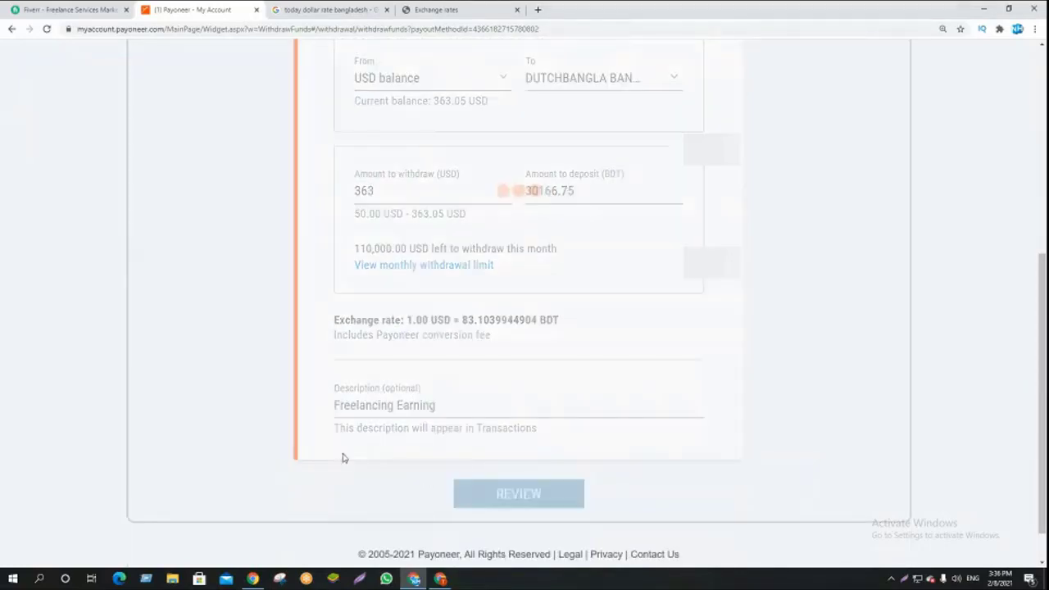